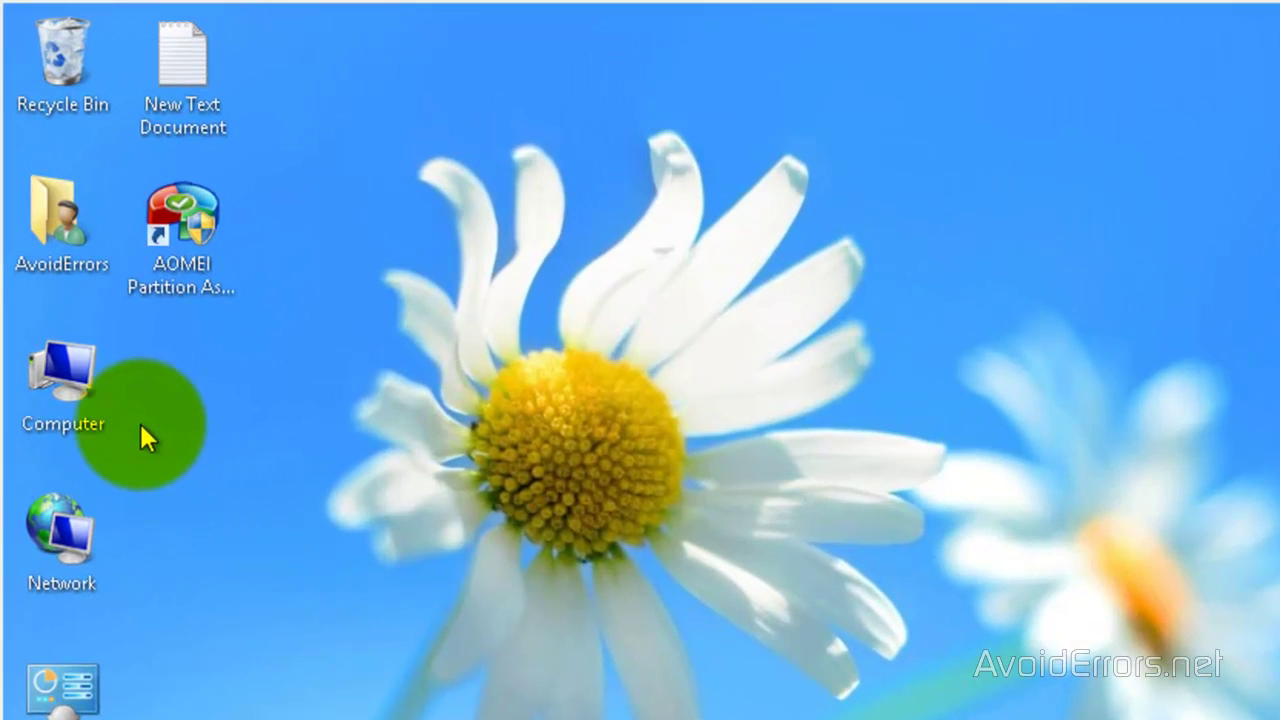
Step: View the existing partitions in Disk Management of Computer Management, and close the window
right_click(88, 370)
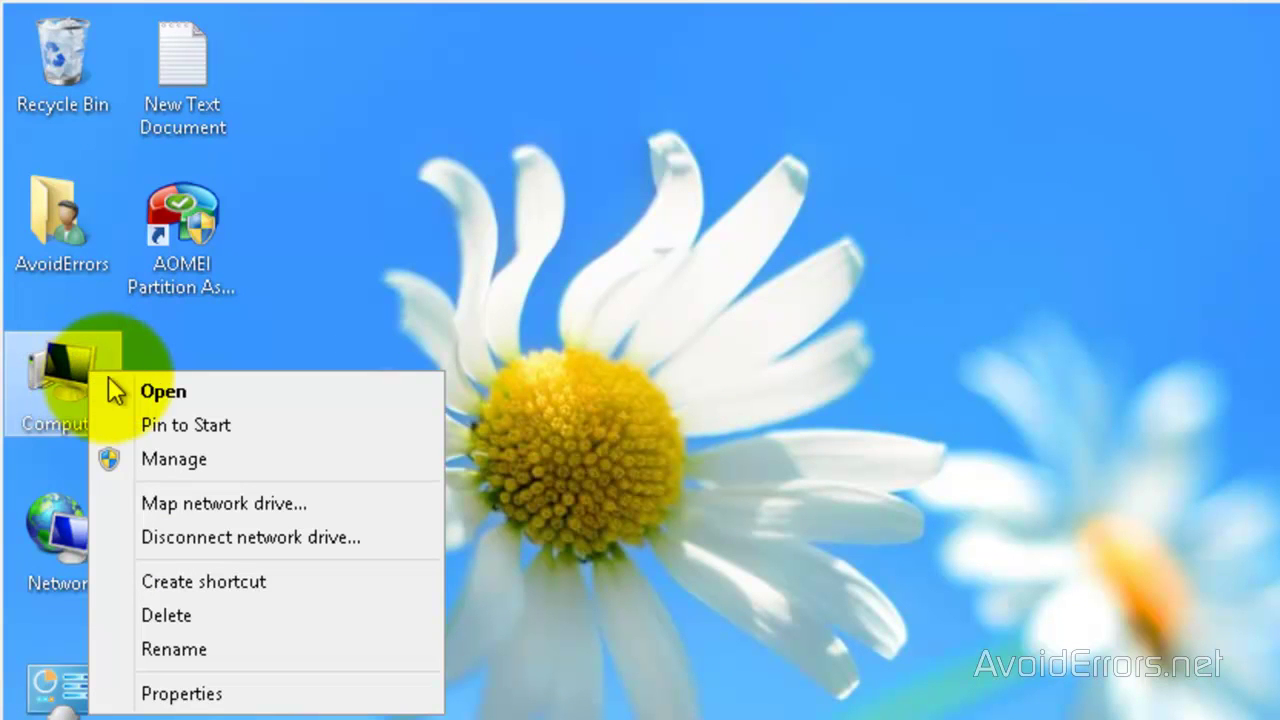
left_click(118, 462)
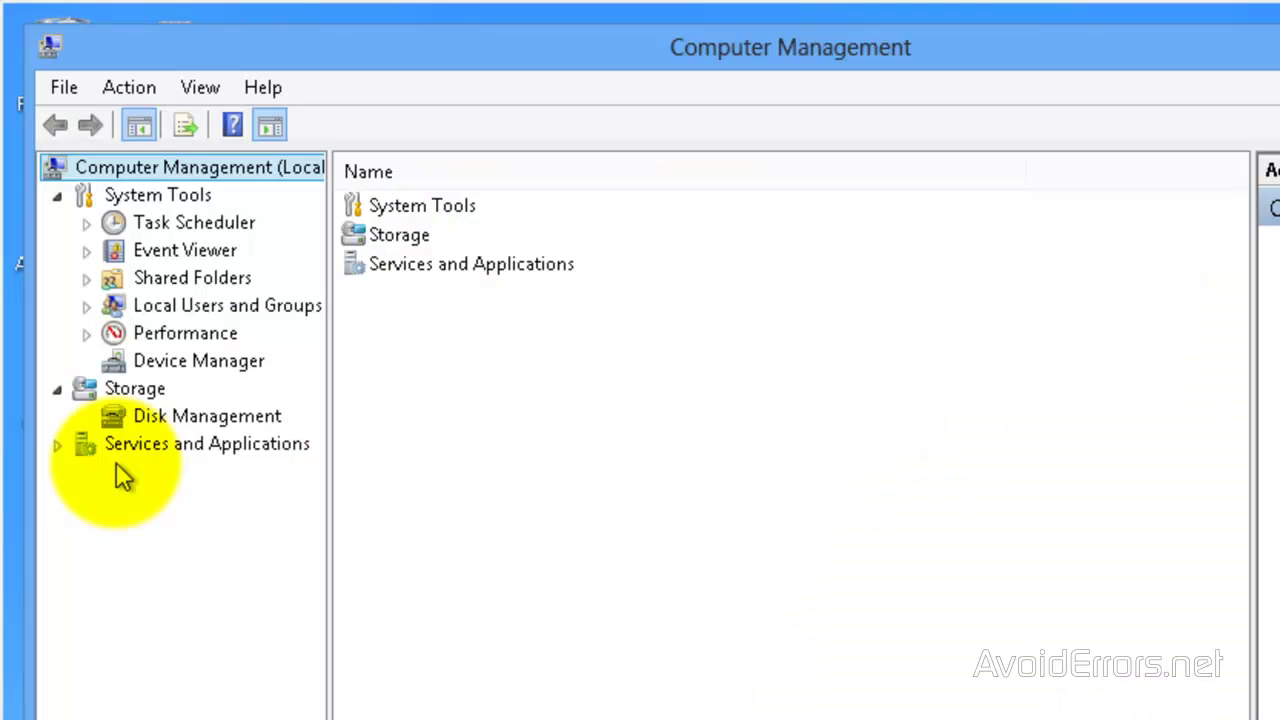
left_click(160, 416)
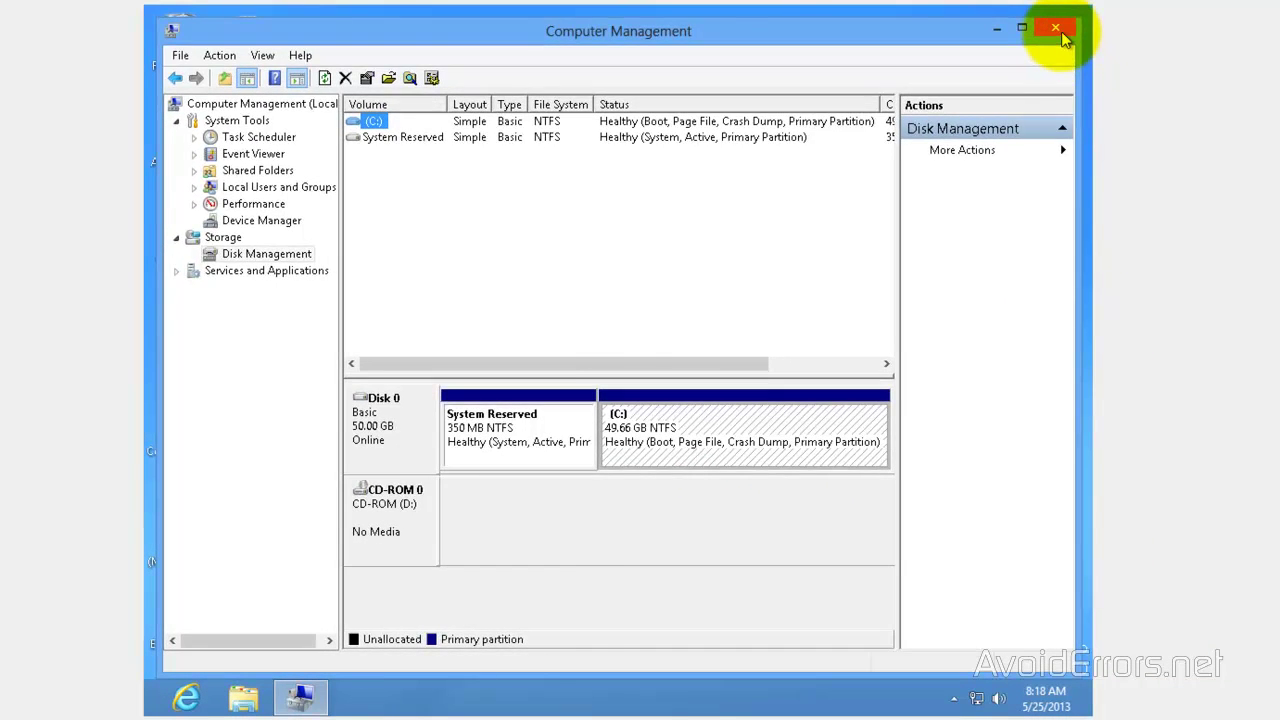
left_click(1056, 29)
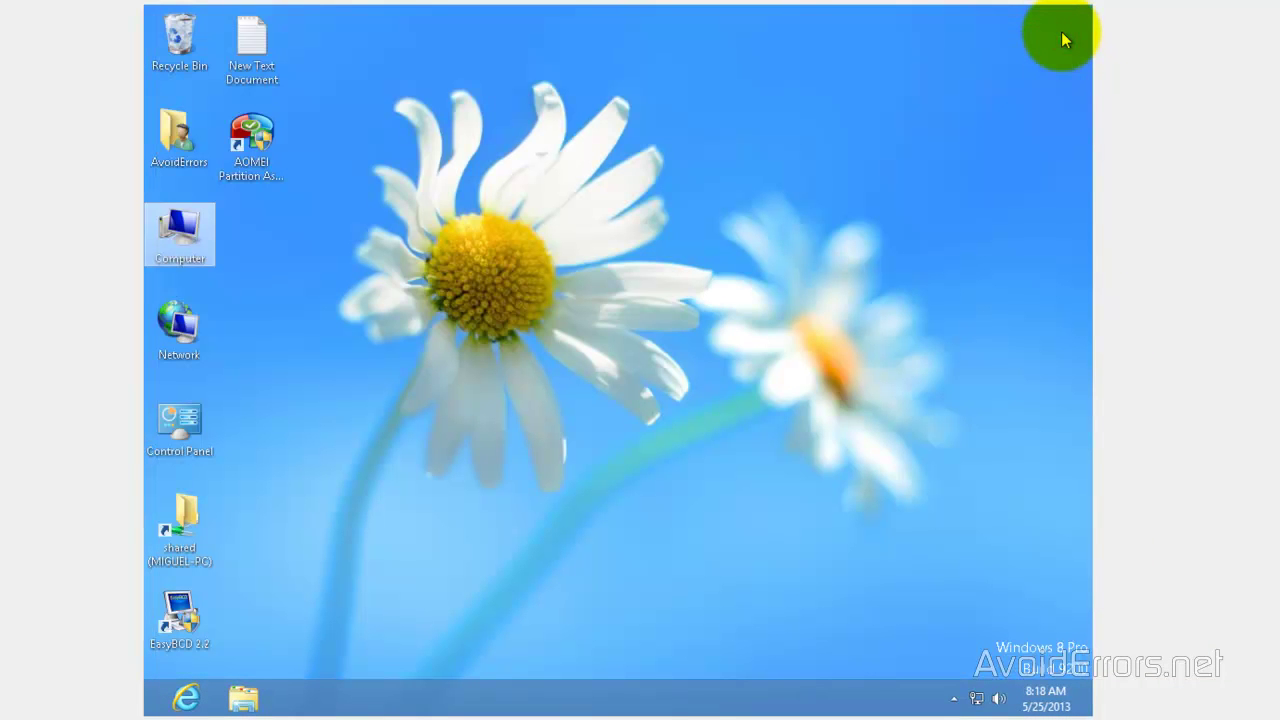
Step: Restart the PC from the Windows 8 power settings
mouse_move(1088, 14)
left_click(1052, 552)
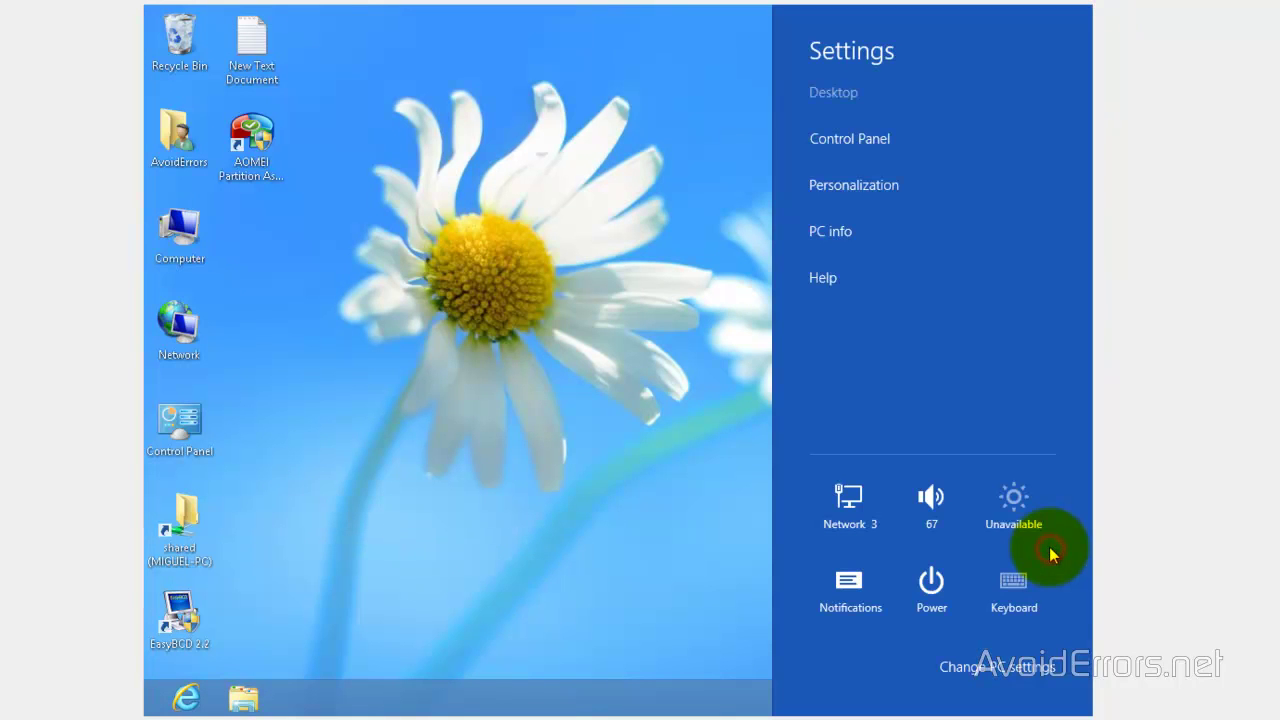
left_click(935, 588)
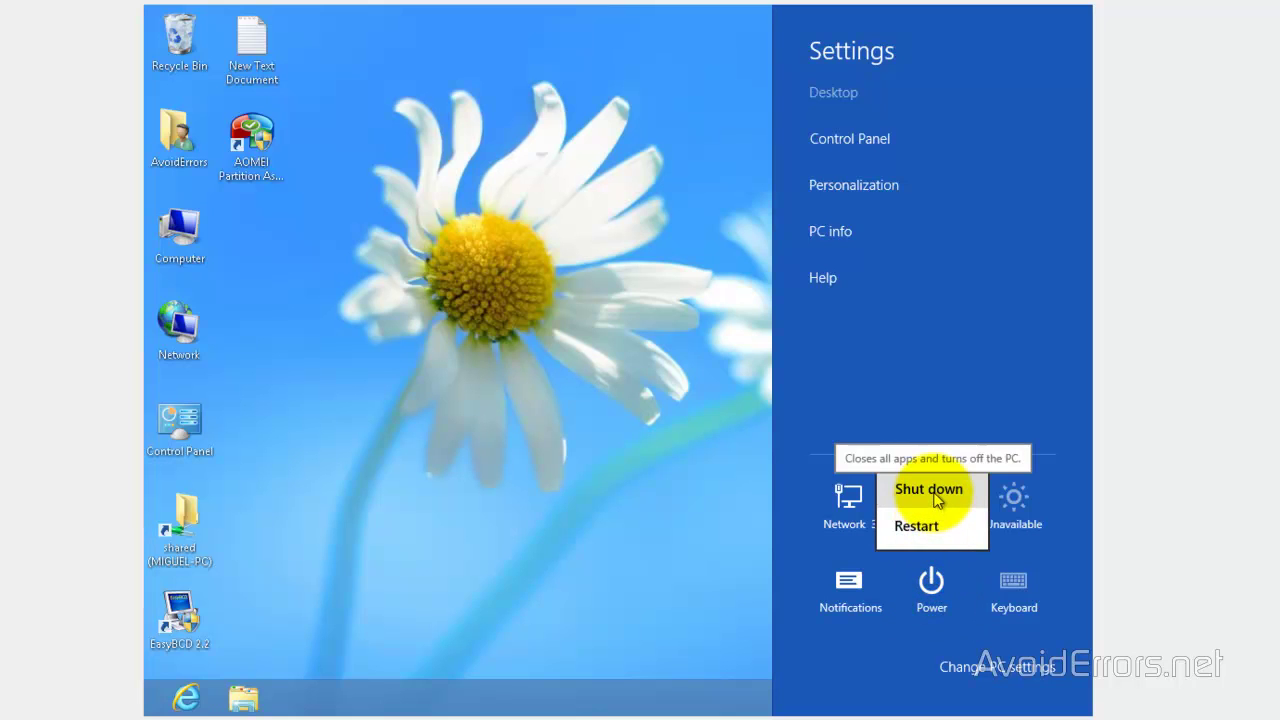
left_click(932, 535)
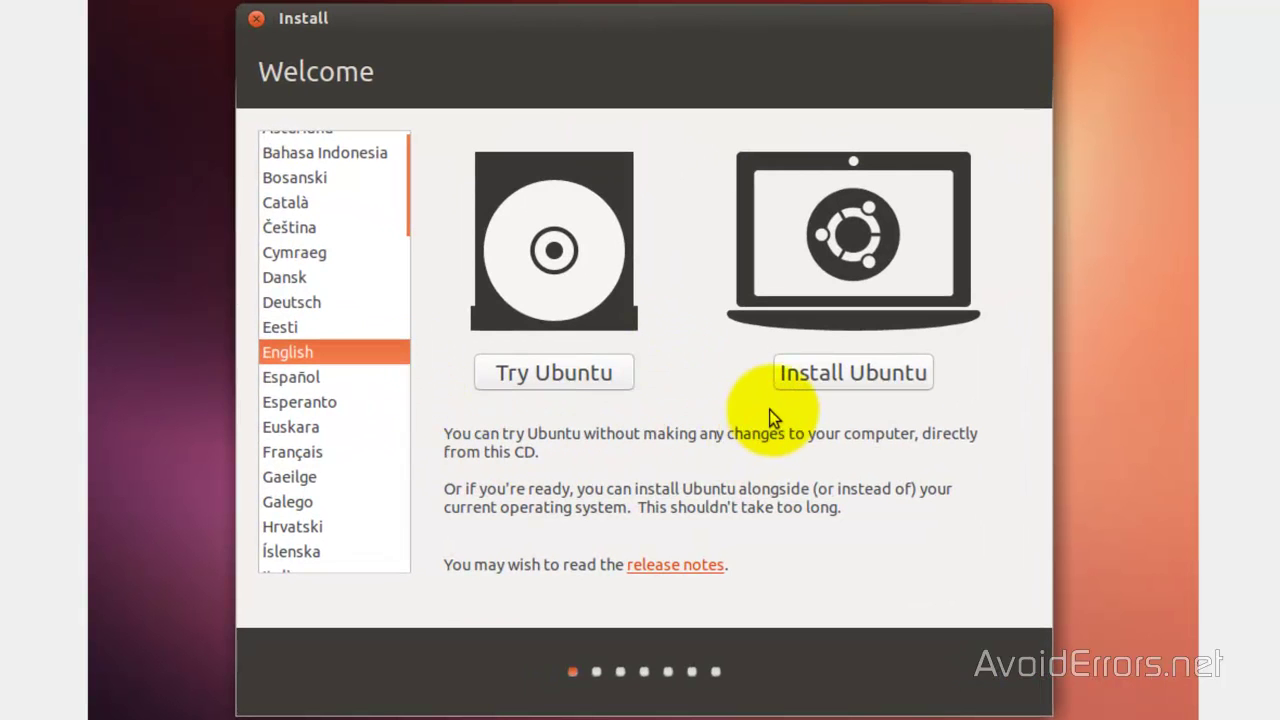
Step: Start the Ubuntu installation in English without updates or third-party software, choosing to install it alongside Windows 8
left_click(785, 389)
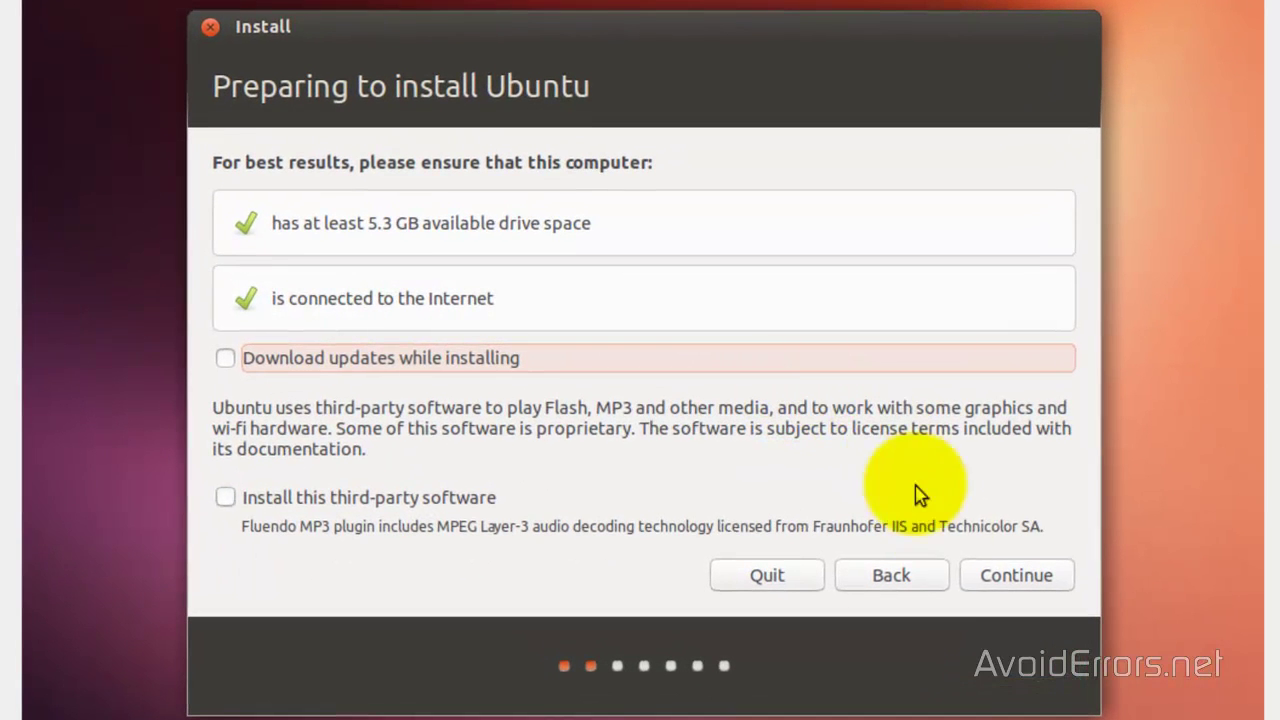
left_click(974, 581)
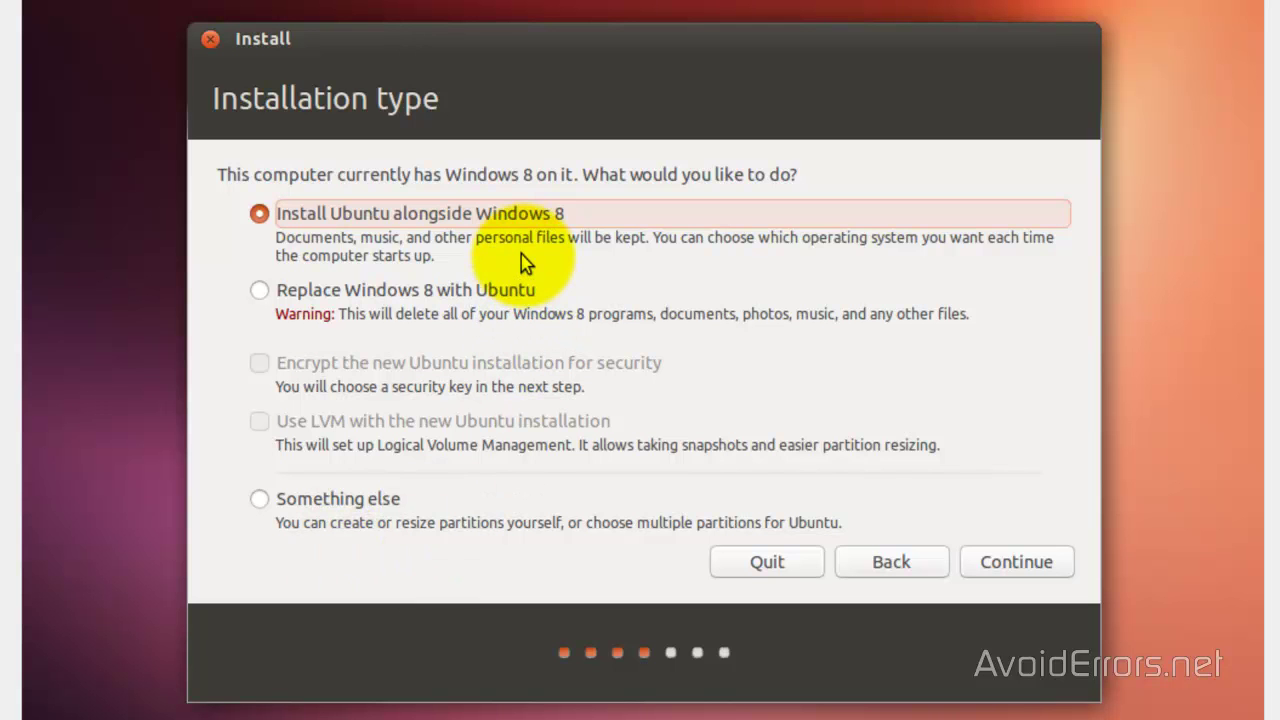
left_click(984, 566)
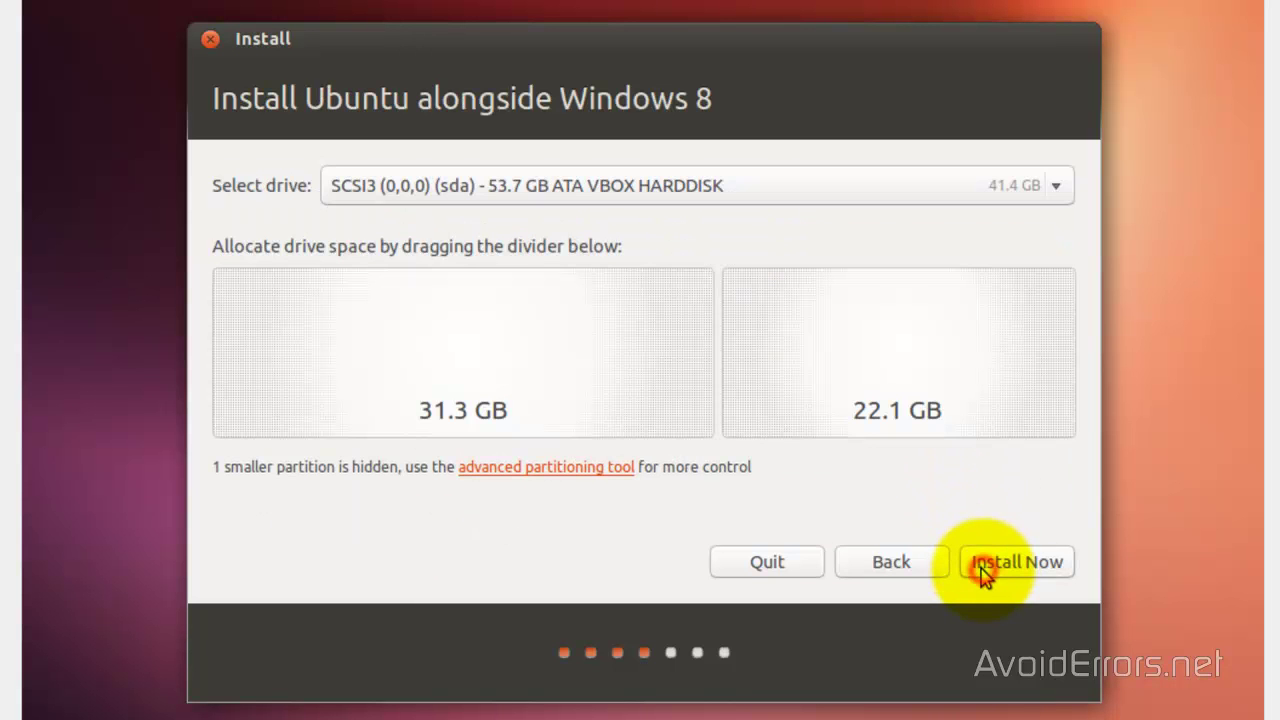
left_click(985, 566)
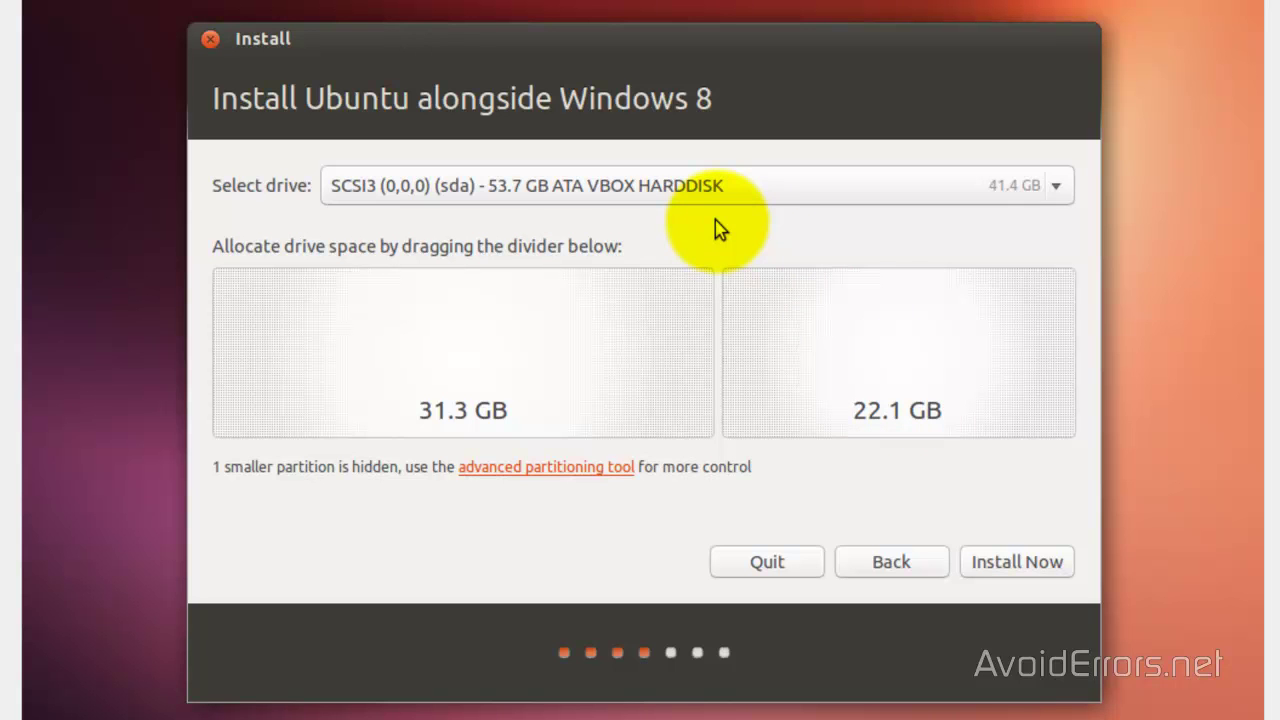
Step: Divide the 53.7 GB drive into 46.3 GB and 7.0 GB, and start the installation by writing the changes to disk
left_click(1064, 190)
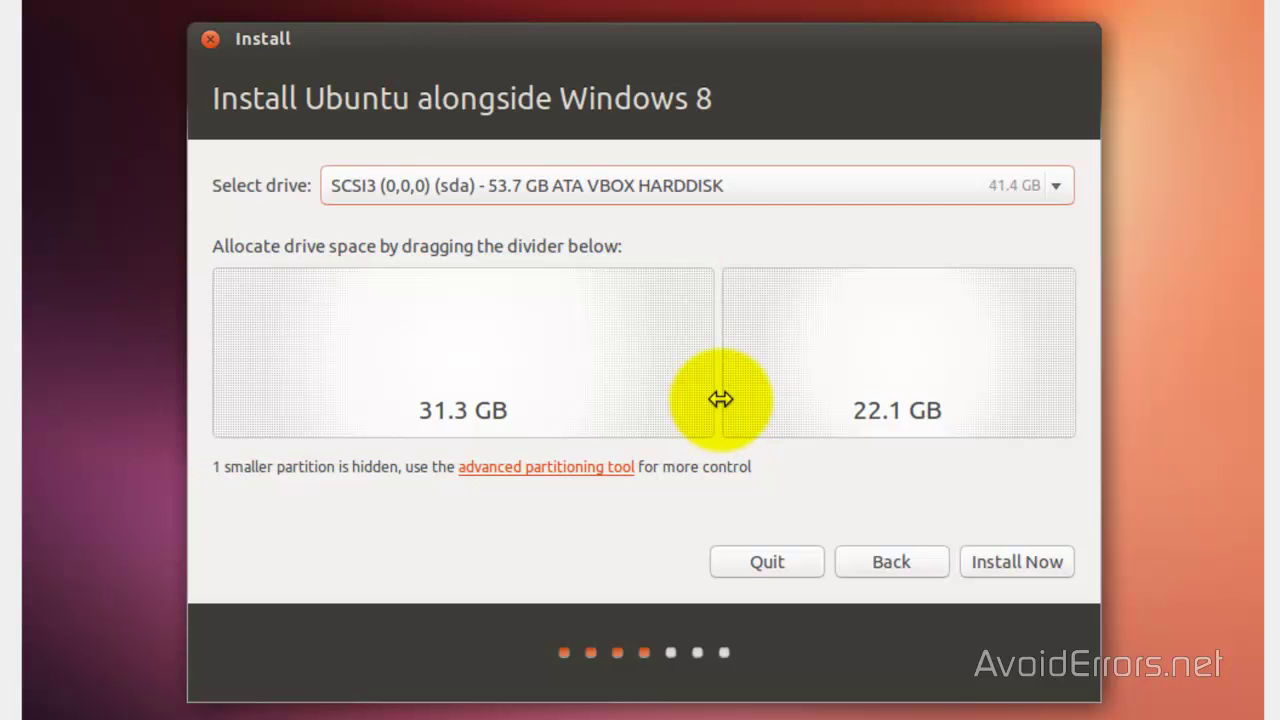
left_click_drag(720, 399, 962, 379)
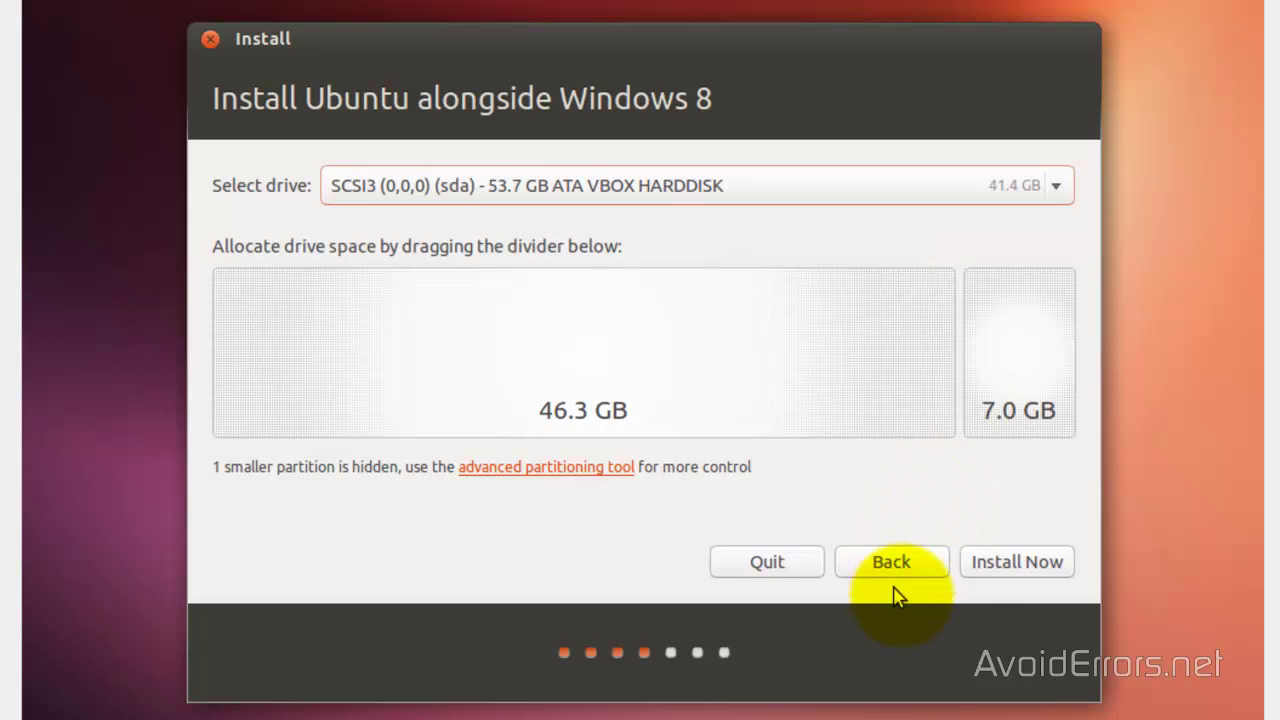
left_click(972, 566)
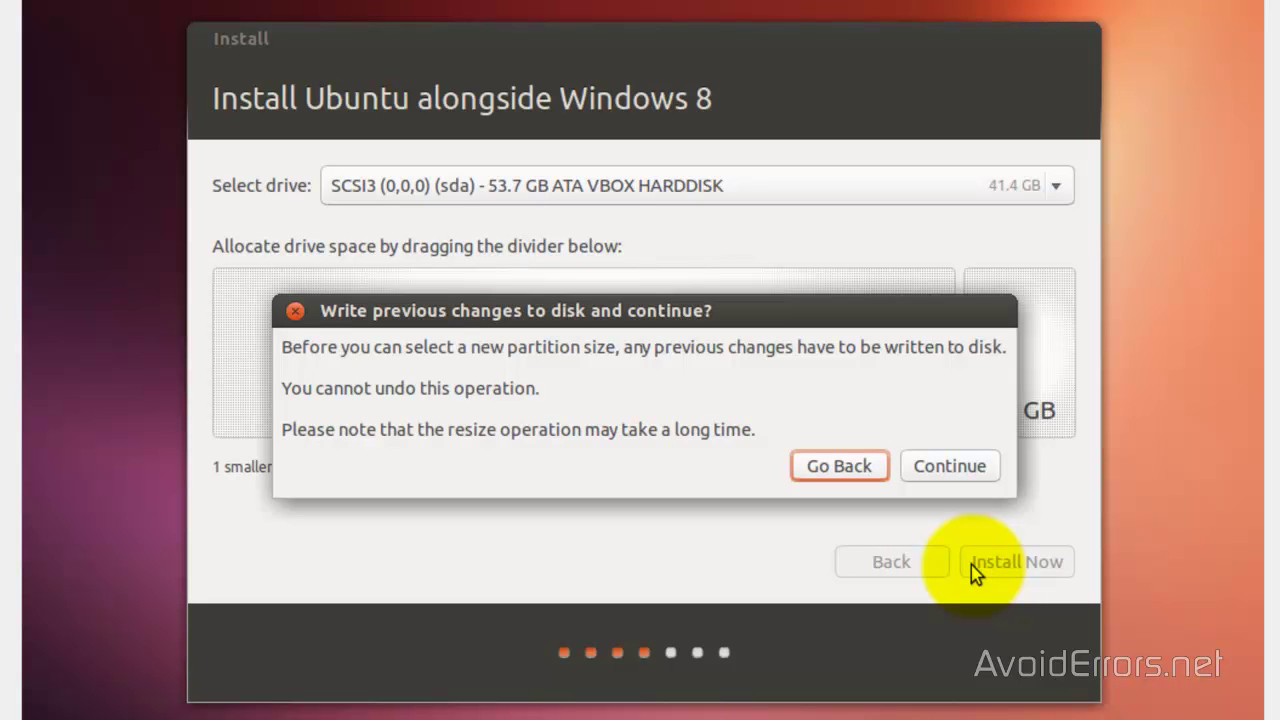
left_click(960, 477)
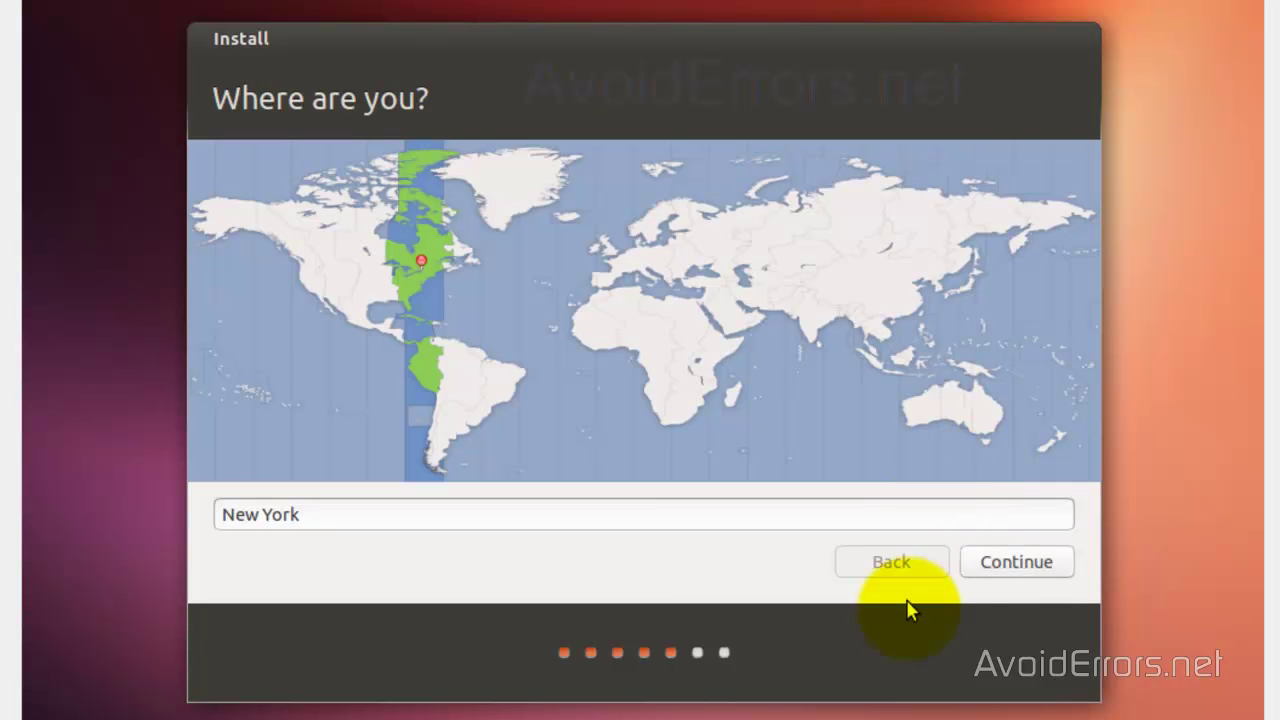
Step: Accept New York as the location and English (US) as the keyboard layout
left_click(990, 578)
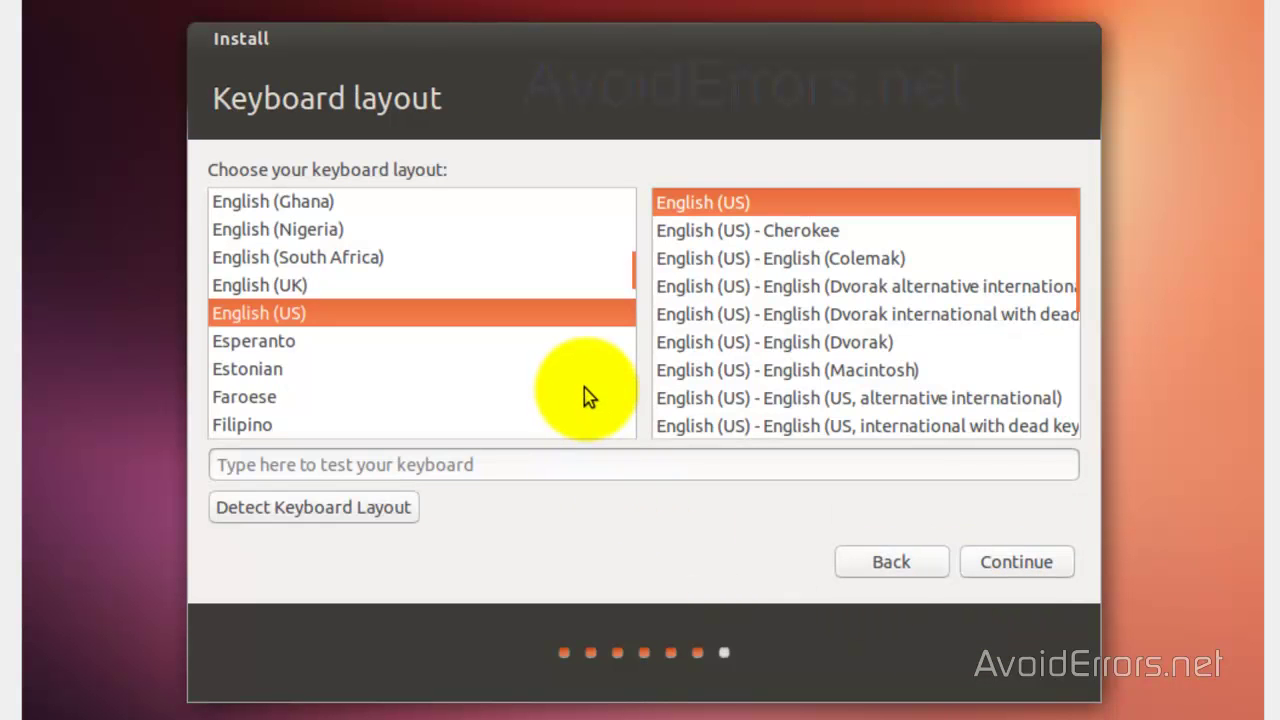
left_click(979, 578)
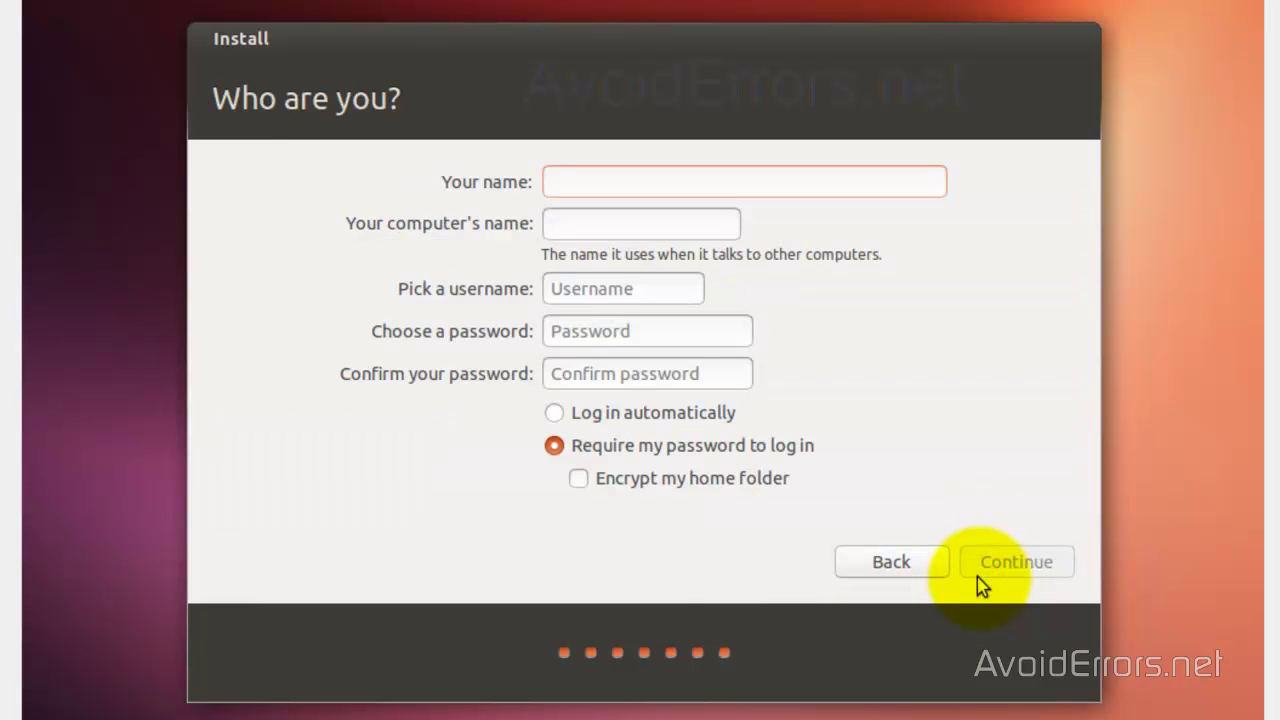
Step: Set up the AvoidErrors user account with a confirmed password and automatic login, and continue the installation
type("Avoid")
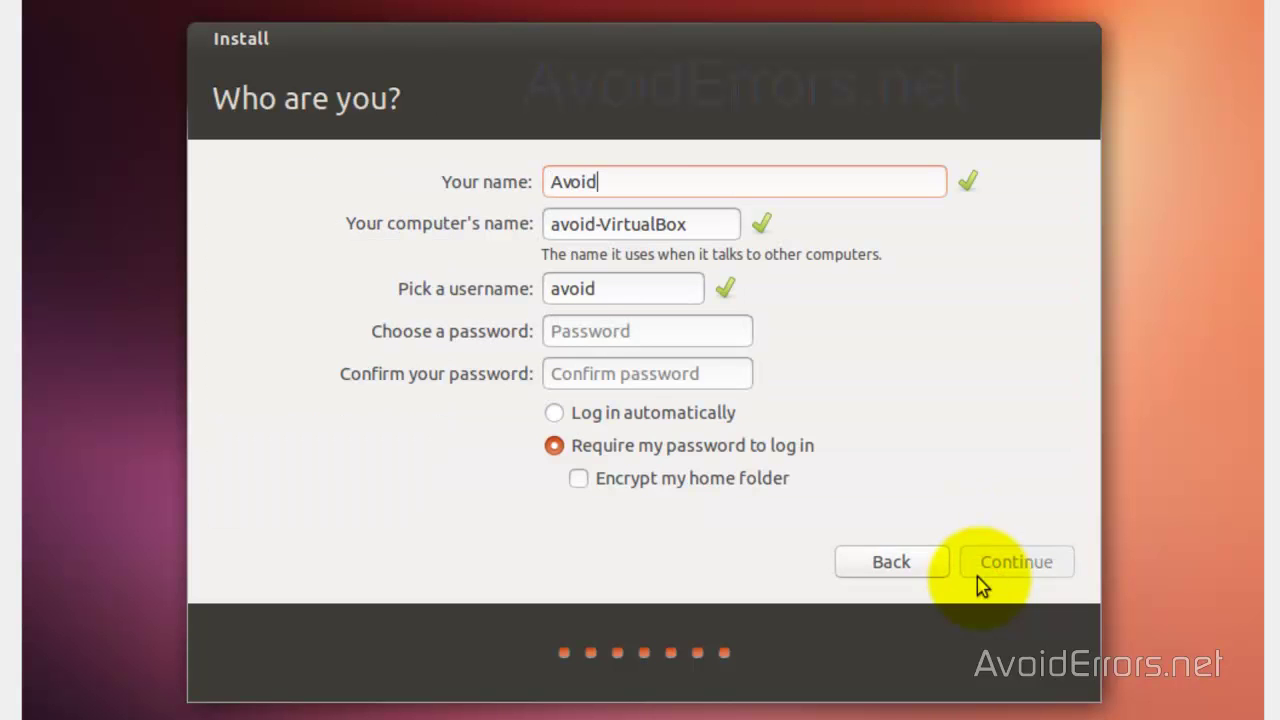
type("Errors")
left_click(726, 335)
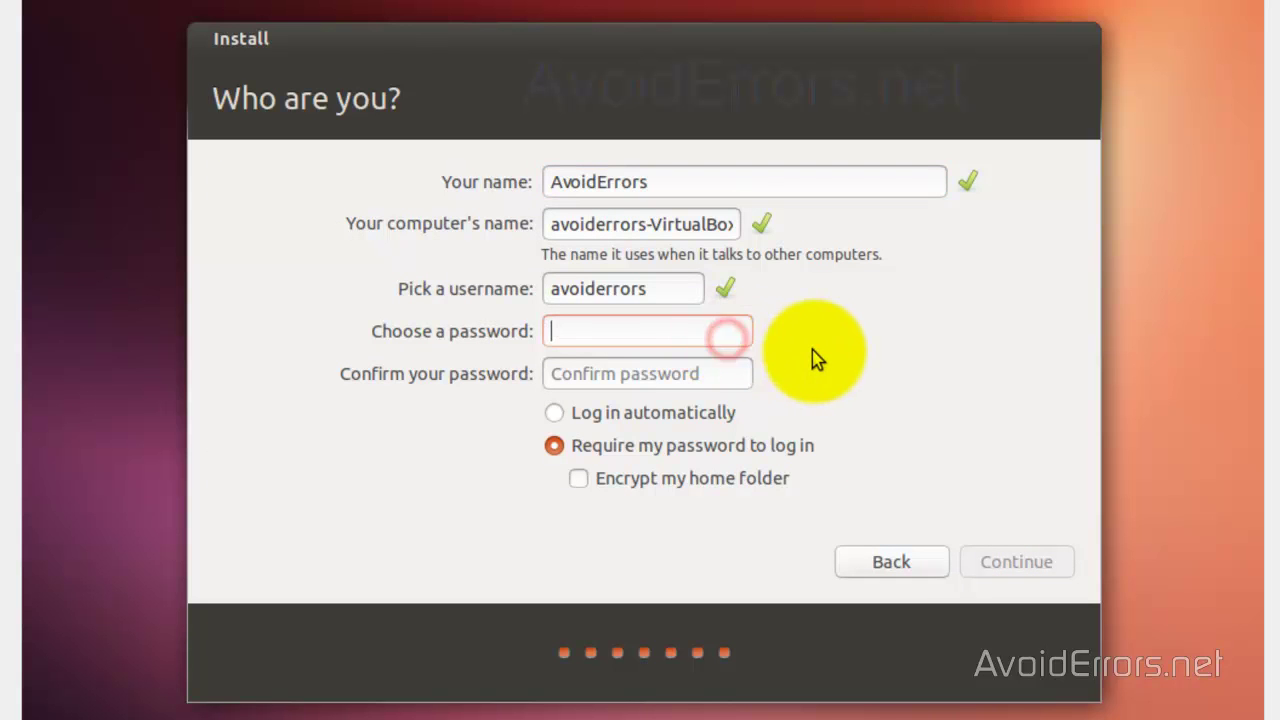
type("aaaaaaa")
key("Tab")
type("aaaaaaa")
left_click(703, 422)
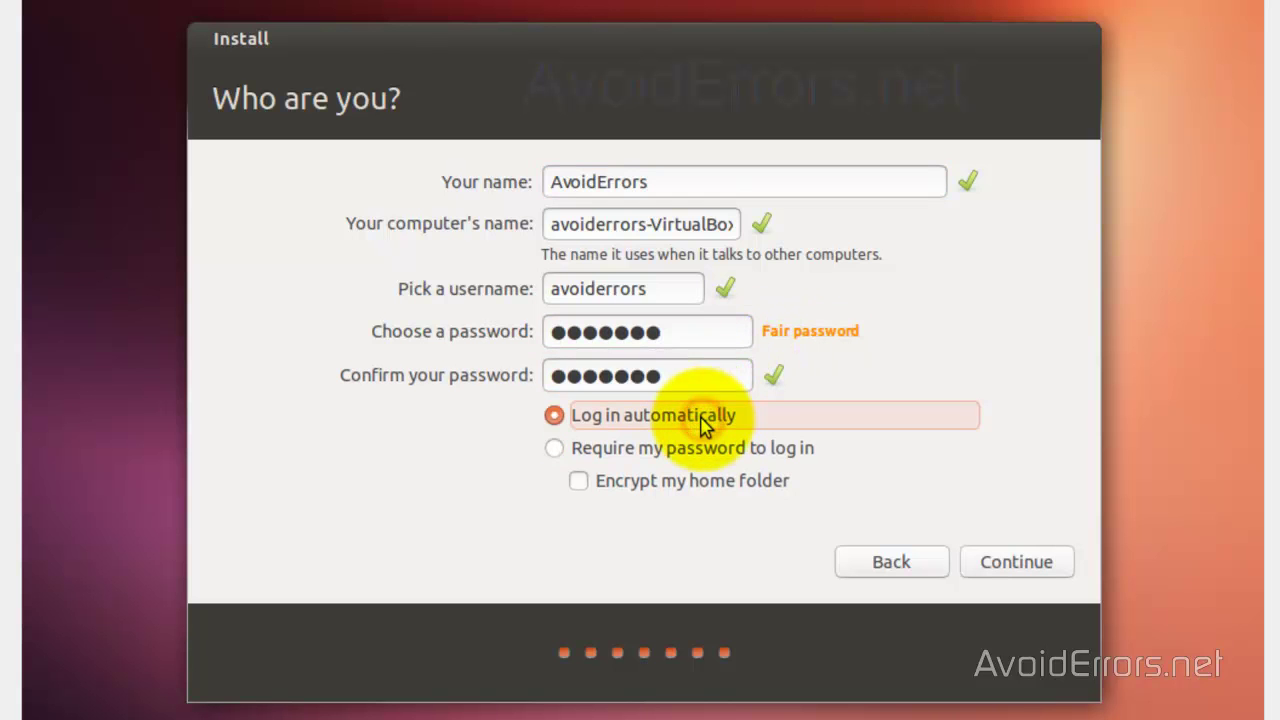
left_click(985, 566)
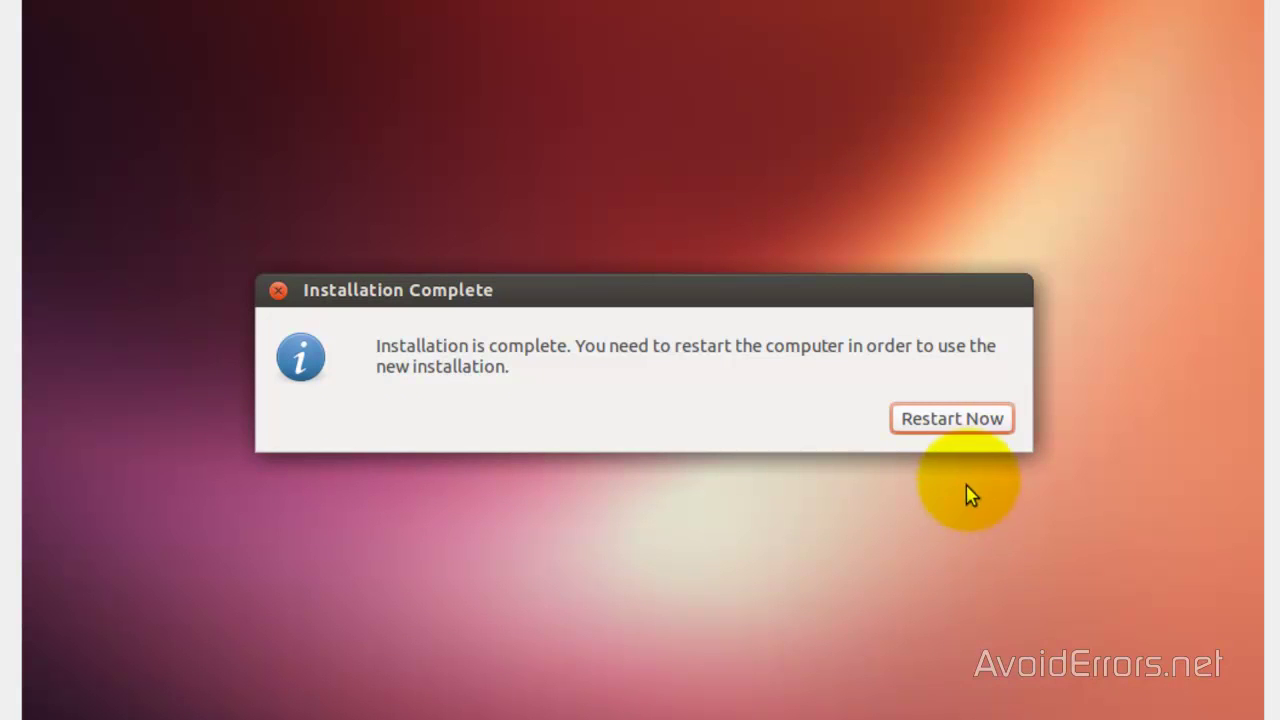
Step: Restart the computer to finish the installation and boot the Ubuntu entry from the GRUB menu
left_click(962, 424)
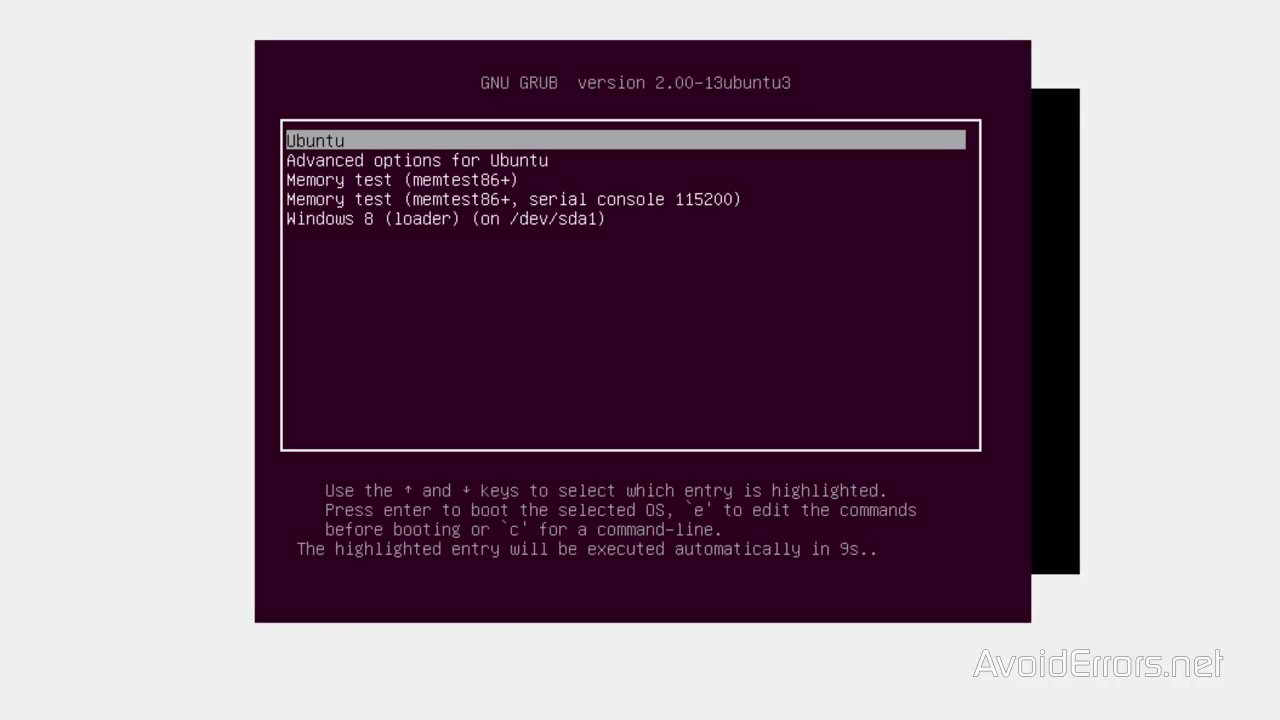
key("Down")
key("Down")
key("Down")
key("Down")
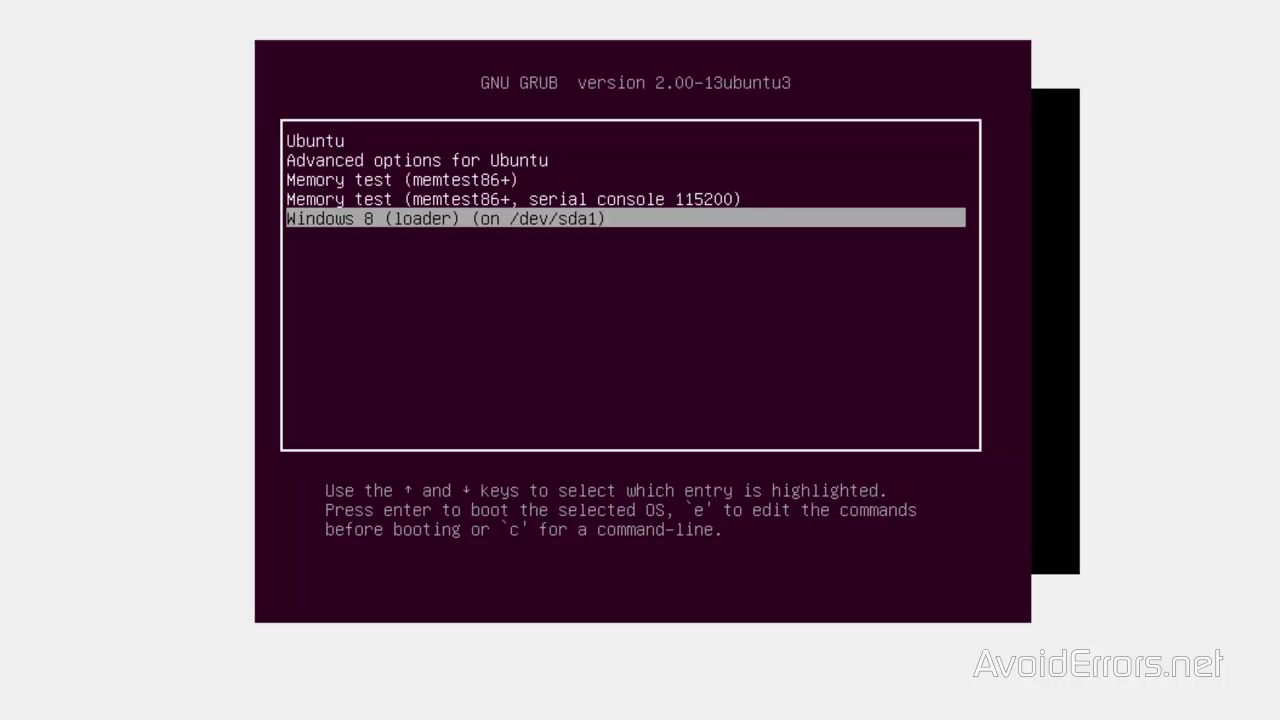
key("Up")
key("Up")
key("Up")
key("Up")
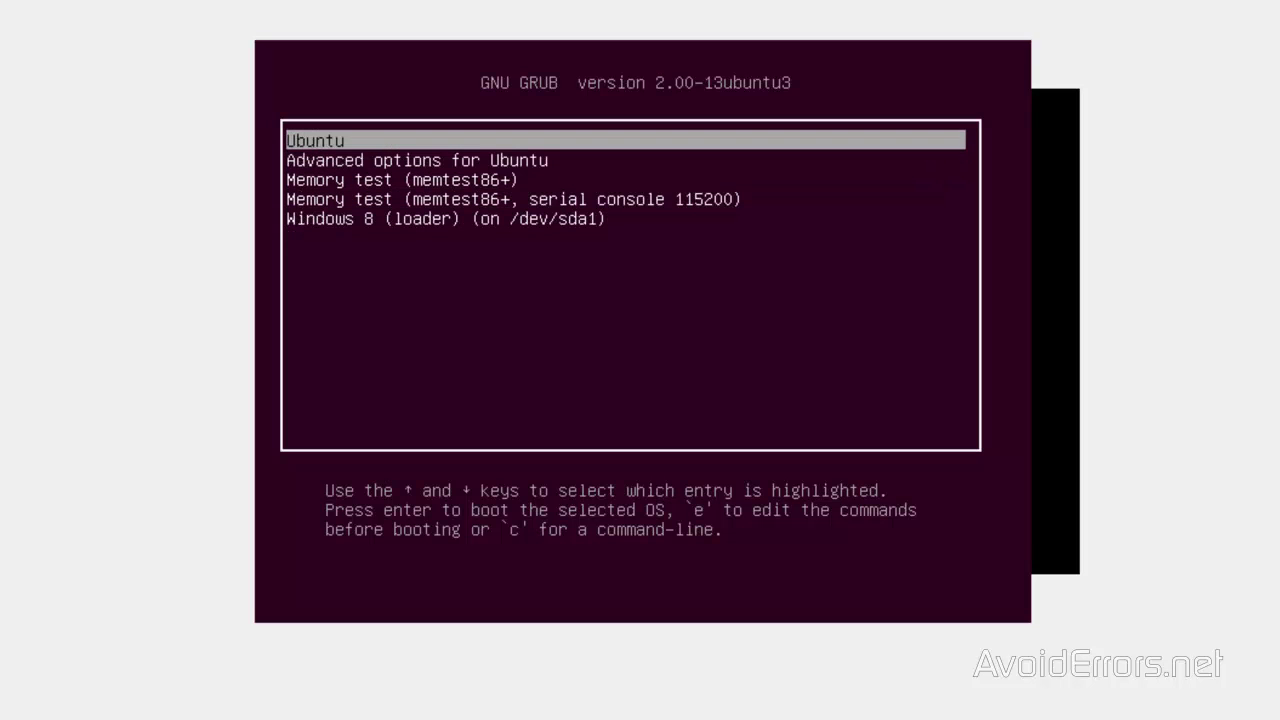
key("Return")
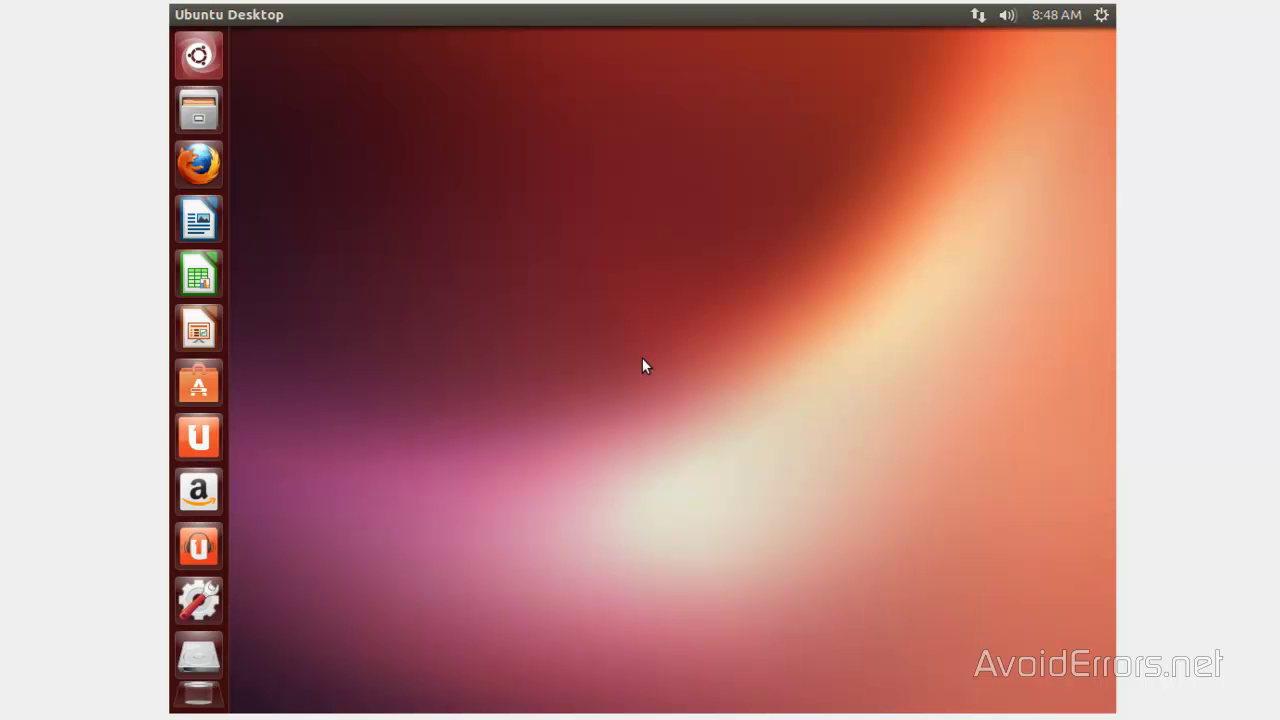
Step: Restart the computer from the Ubuntu desktop
left_click(763, 374)
left_click(628, 340)
left_click(1101, 16)
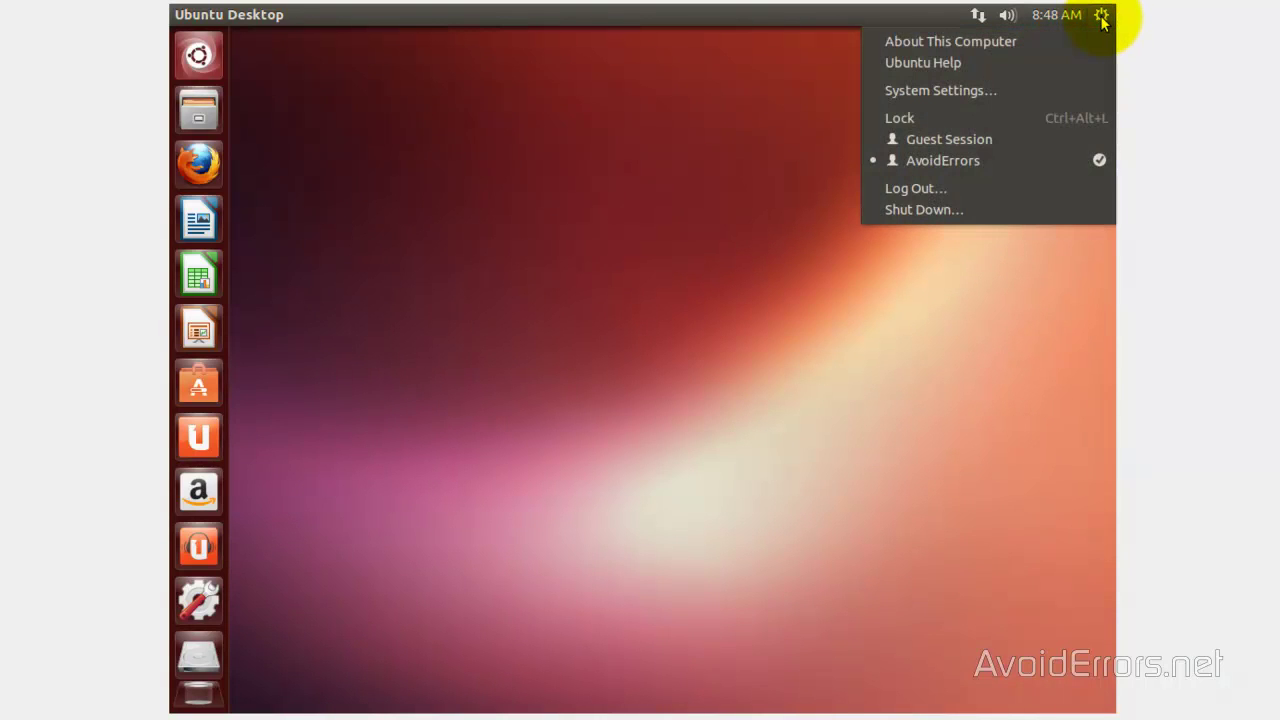
left_click(1009, 209)
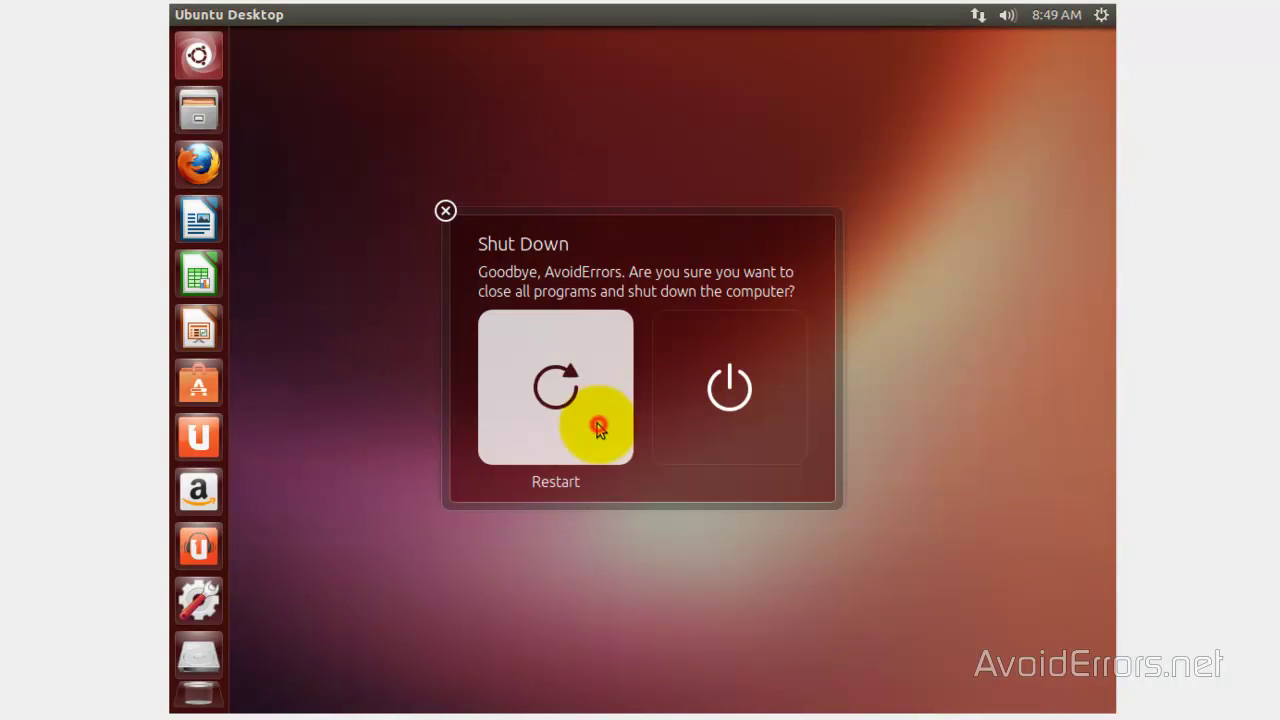
left_click(597, 424)
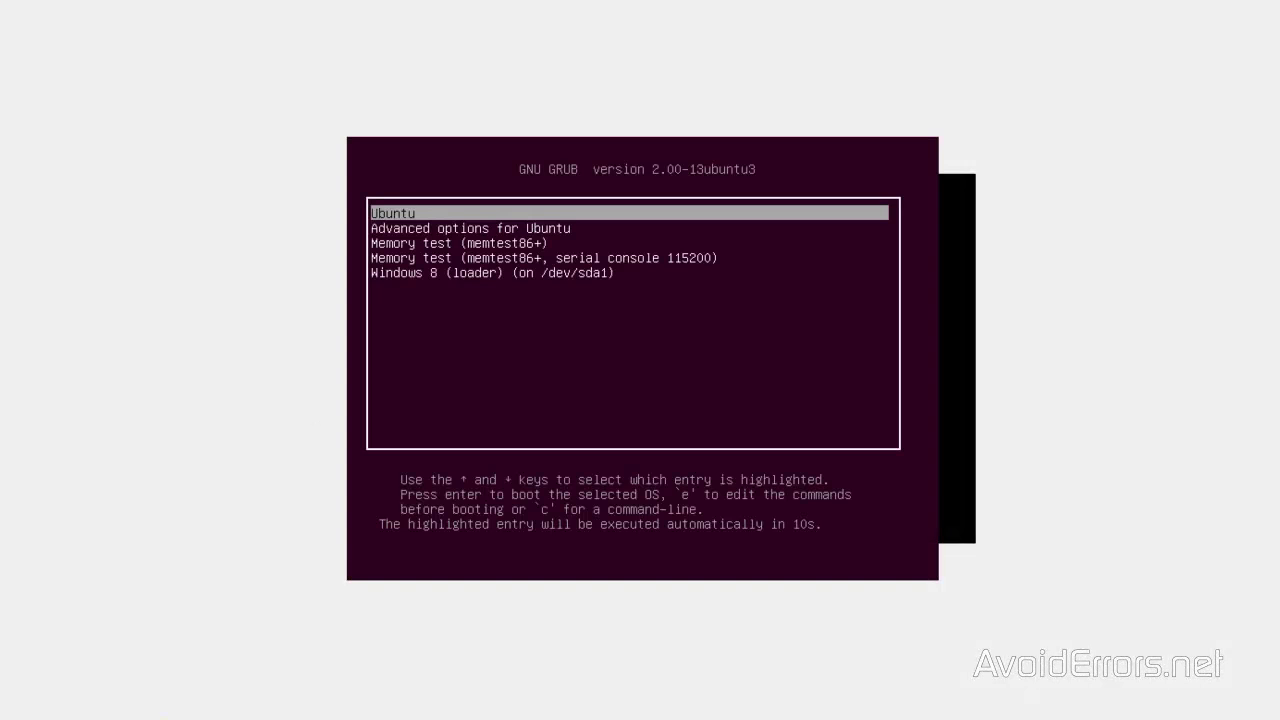
Step: Boot the Windows 8 (loader) entry on /dev/sda1 from the GRUB menu
key("Down")
key("Down")
key("Down")
key("Down")
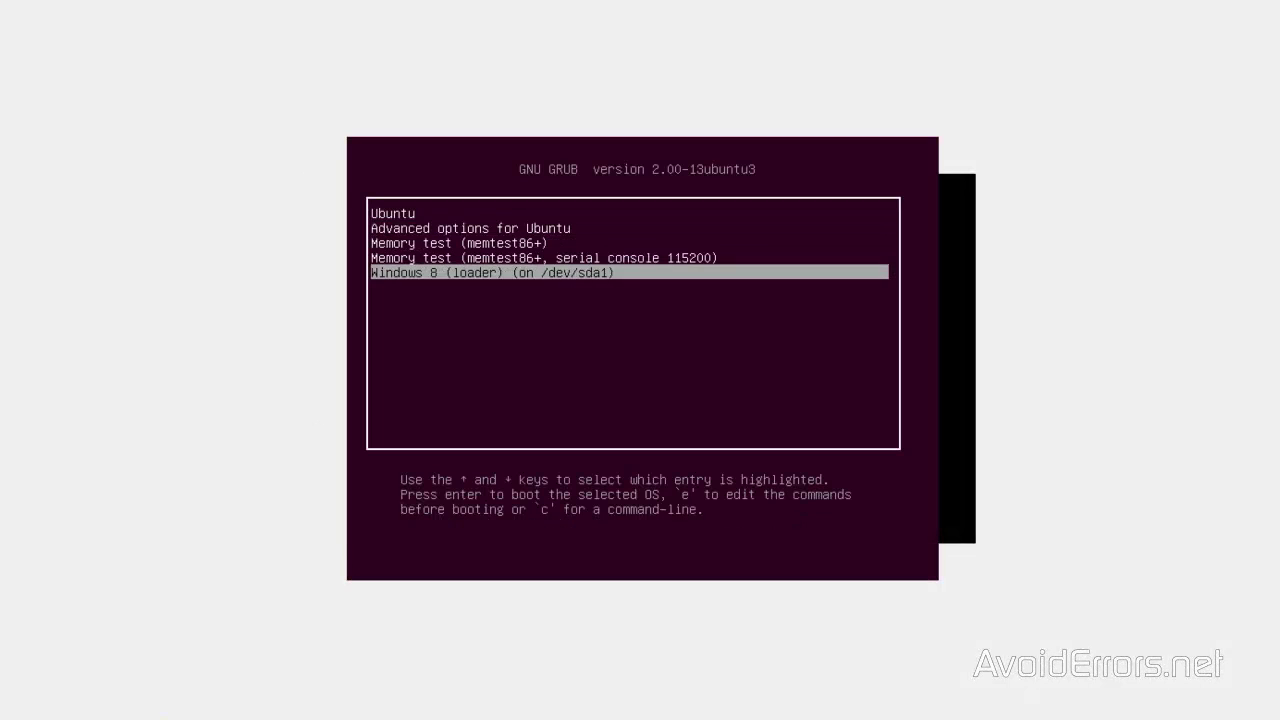
key("Return")
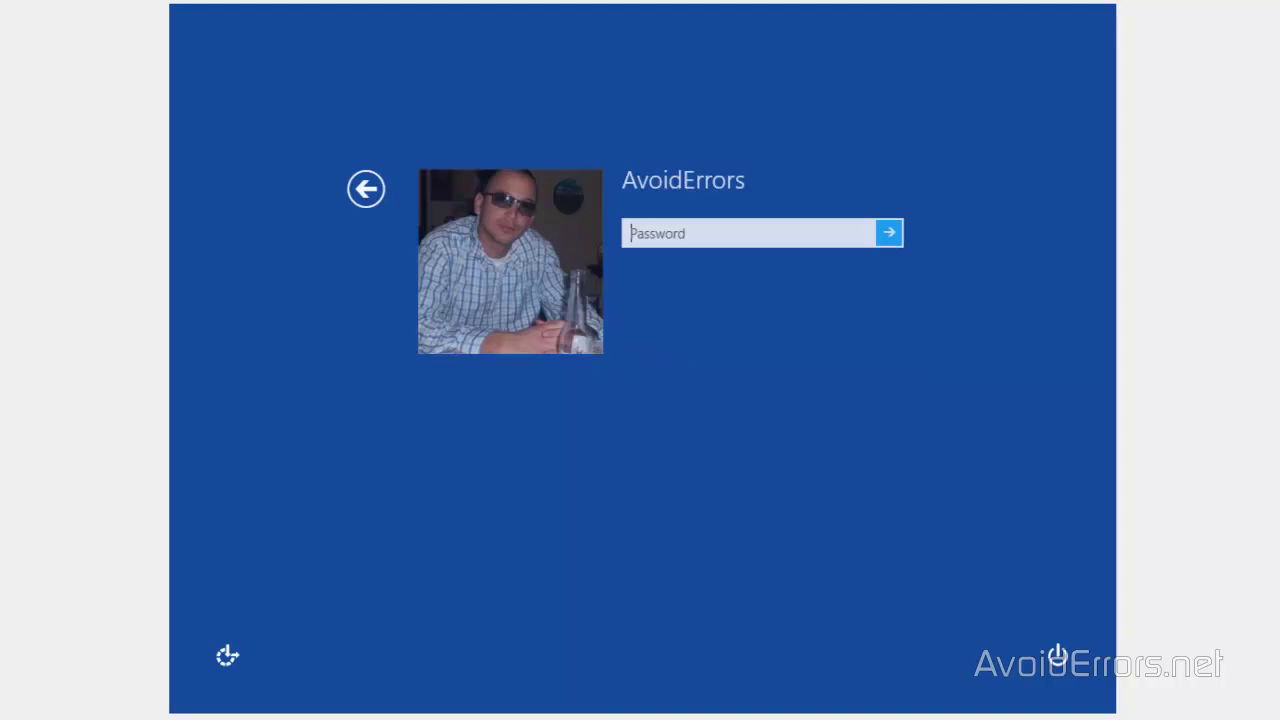
Step: Sign in to Windows 8 with the account password and go to the desktop
type("*******")
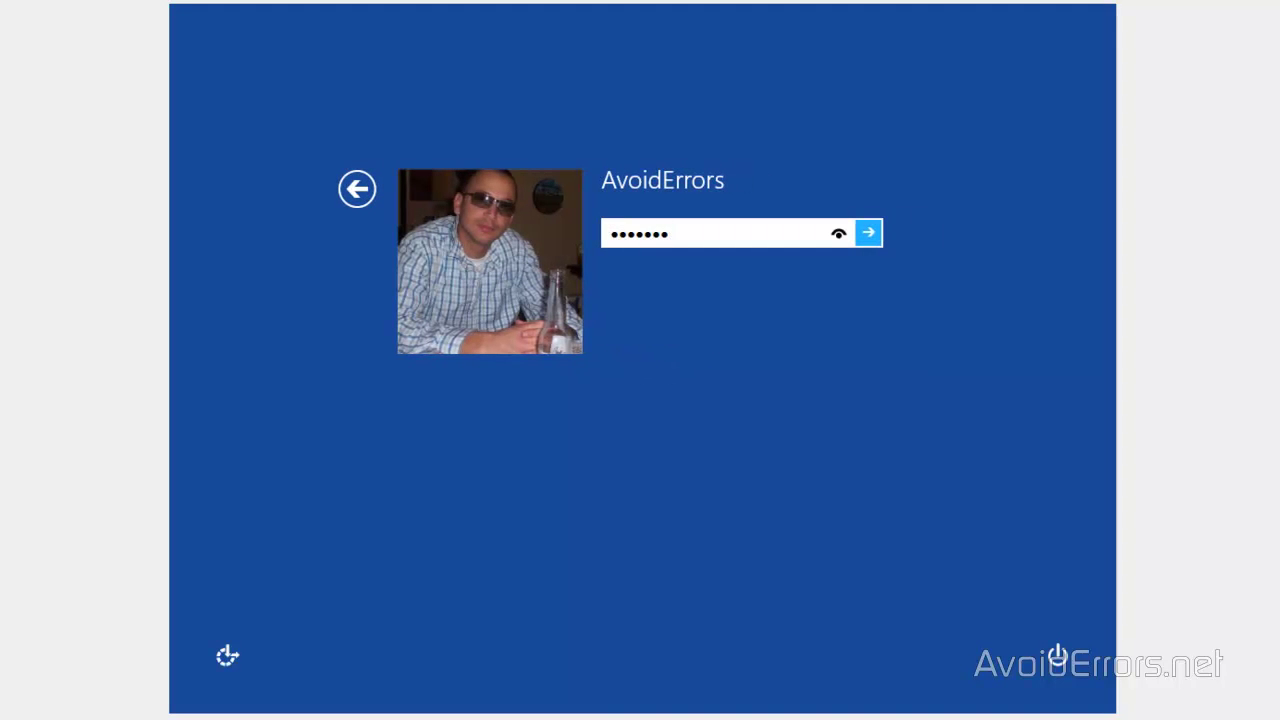
key("Return")
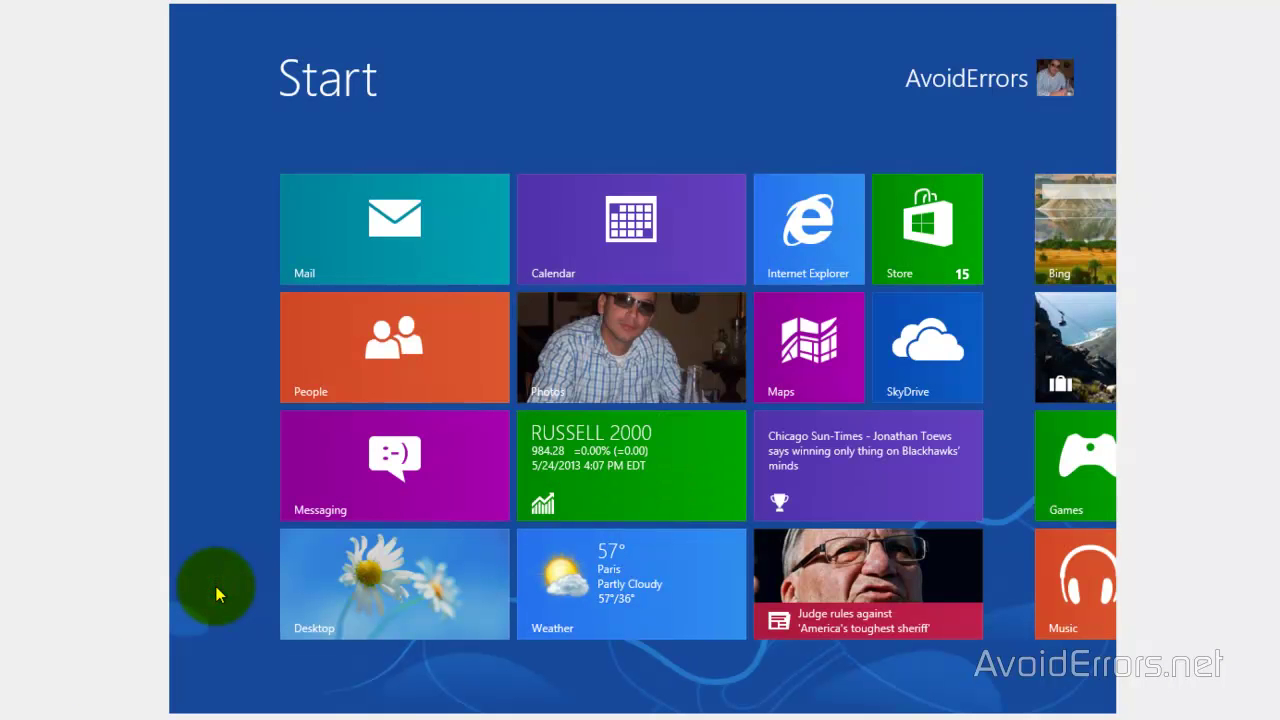
left_click(314, 586)
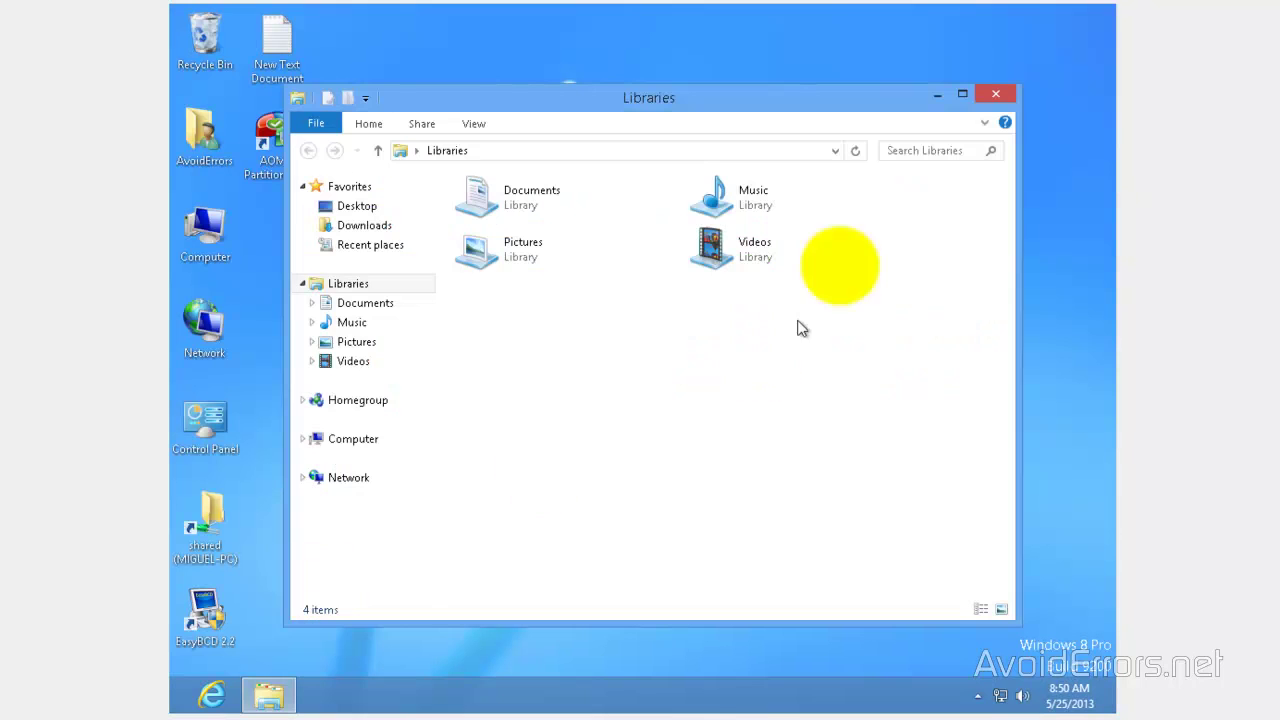
Step: Close the Libraries window and open Disk Management in Computer Management
left_click(997, 97)
right_click(210, 230)
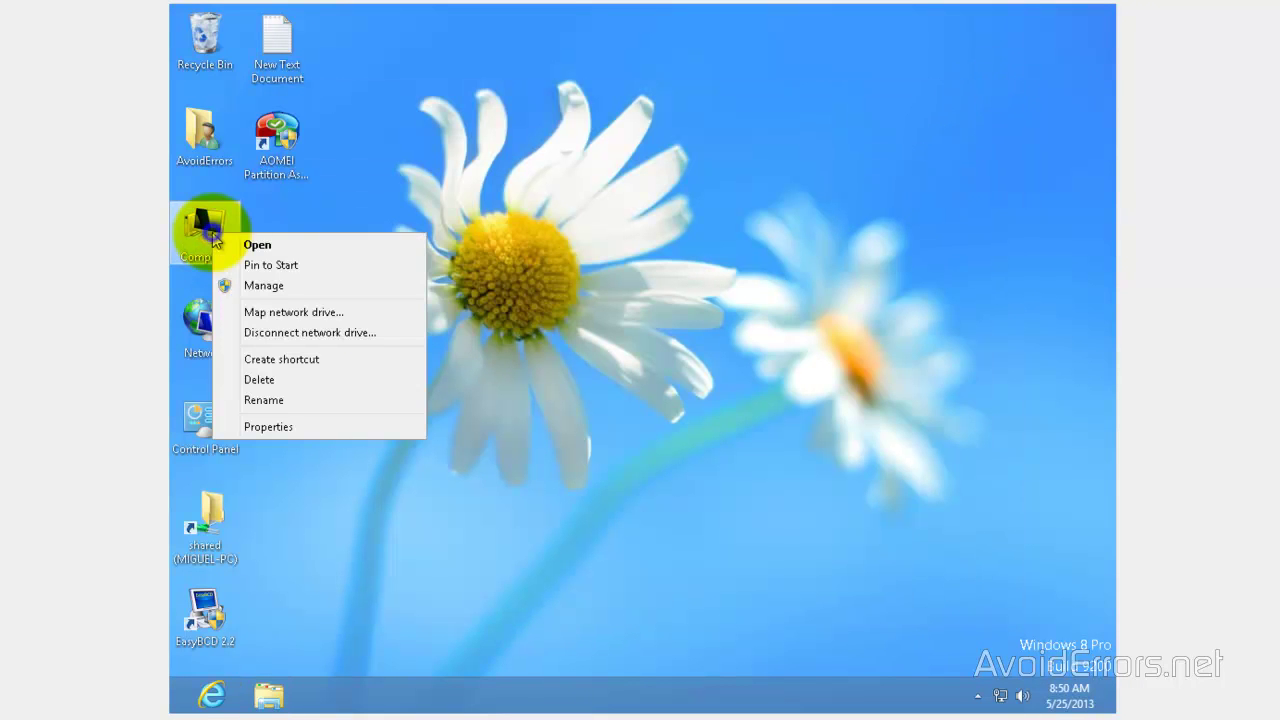
left_click(255, 287)
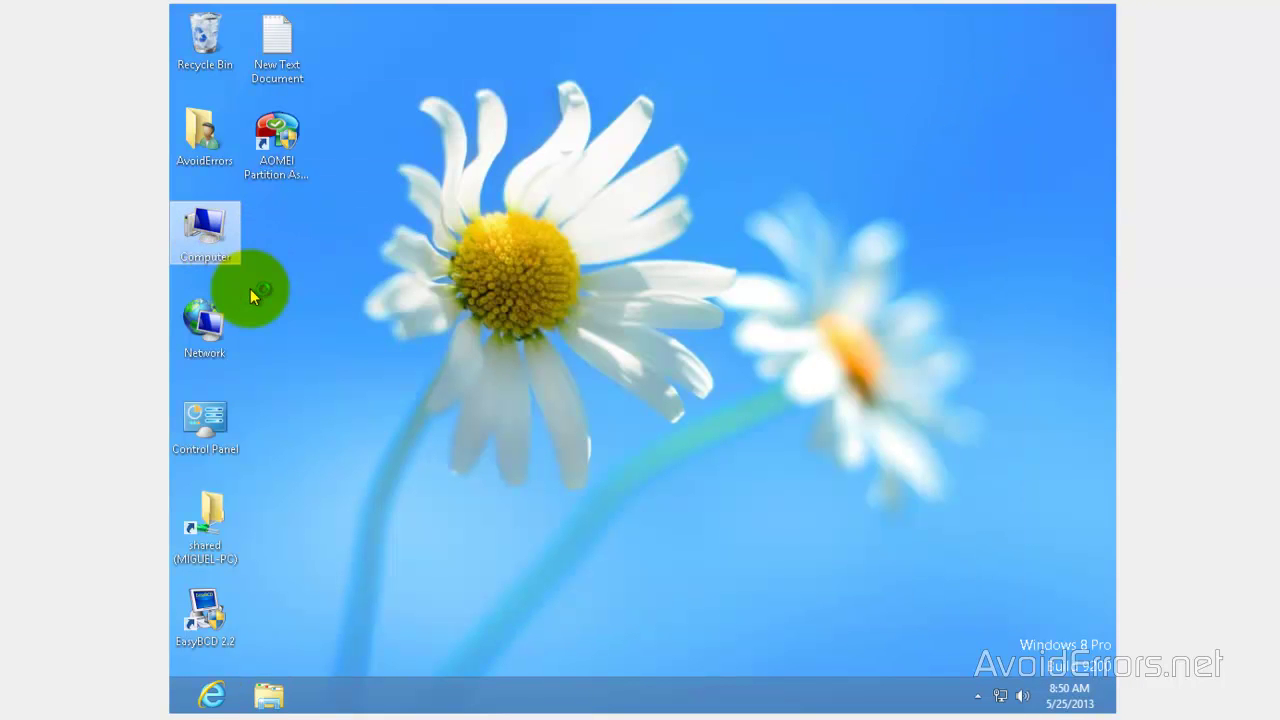
left_click(260, 256)
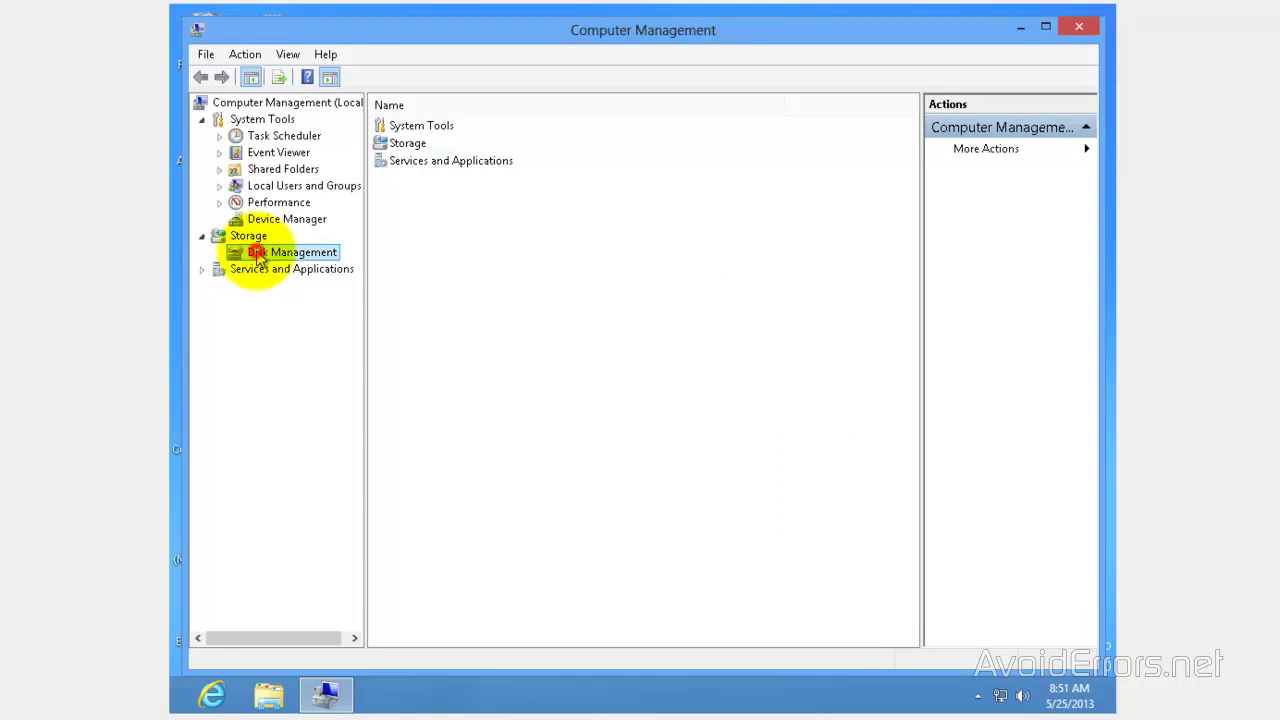